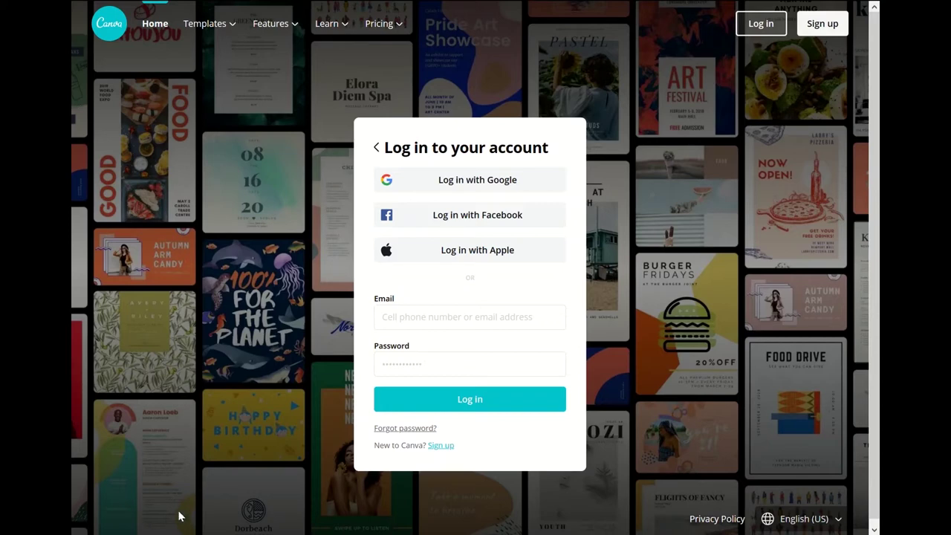
- Sign in to Canva with the account e-mail and password, correcting a typo in the e-mail
click(431, 327)
key(Tab)
click(535, 325)
key(BackSpace)
key(BackSpace)
text(s)
key(Tab)
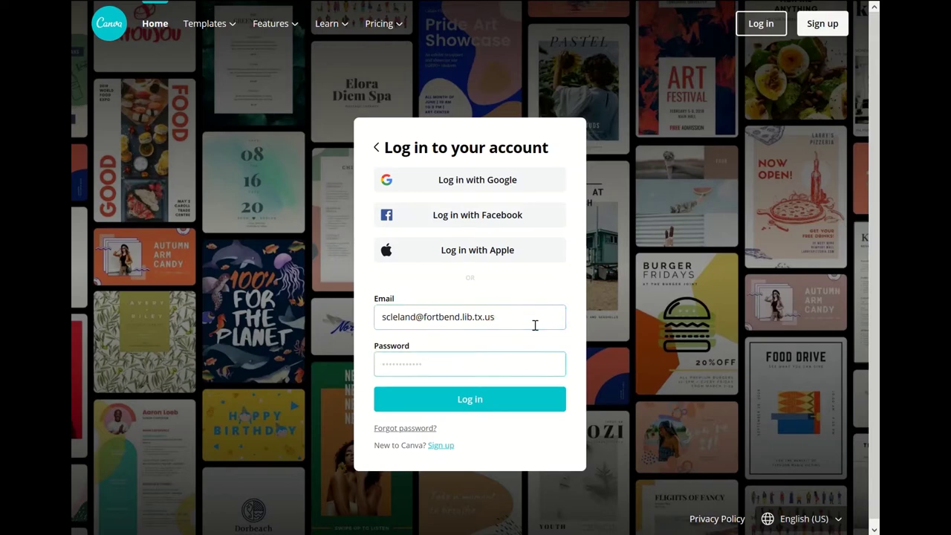
text(*********)
key(Return)
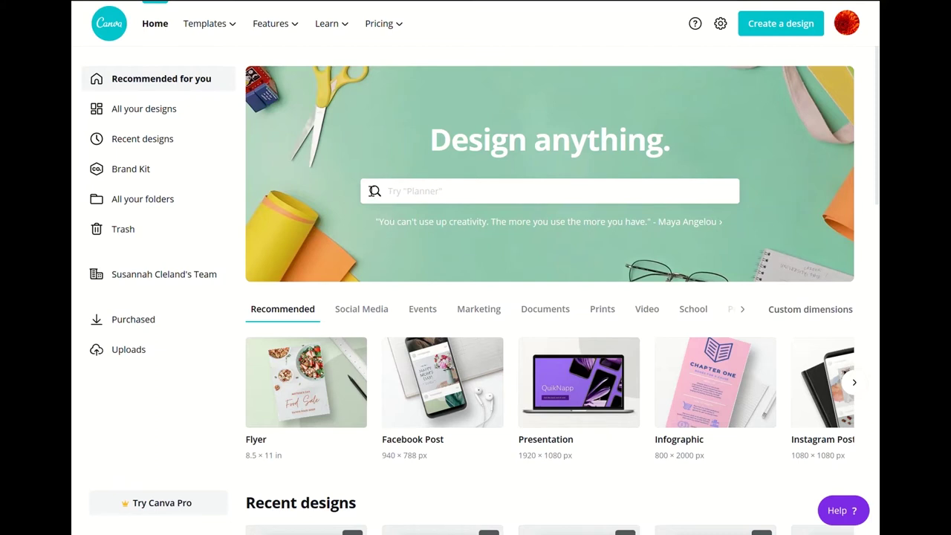
- Focus the home design search, then display the Templates categories such as Social Media and Business
click(370, 188)
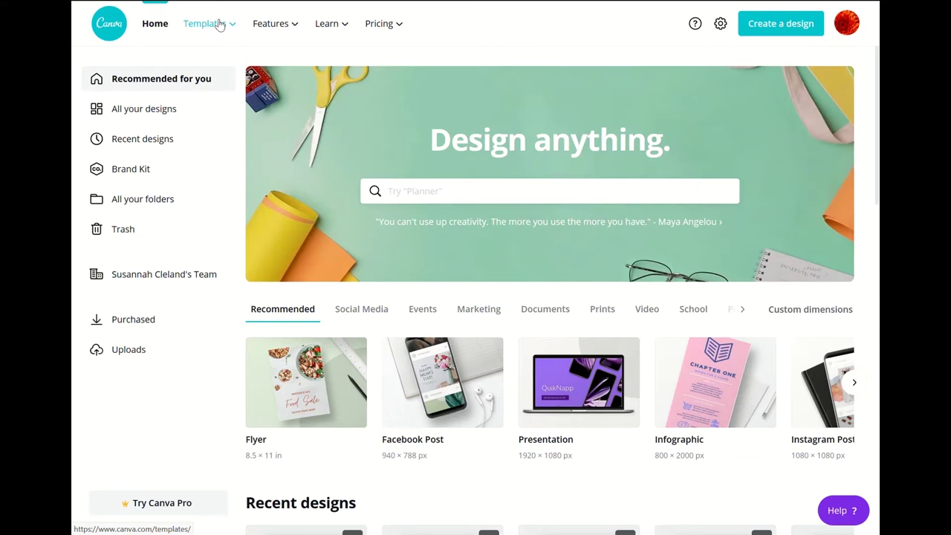
click(219, 24)
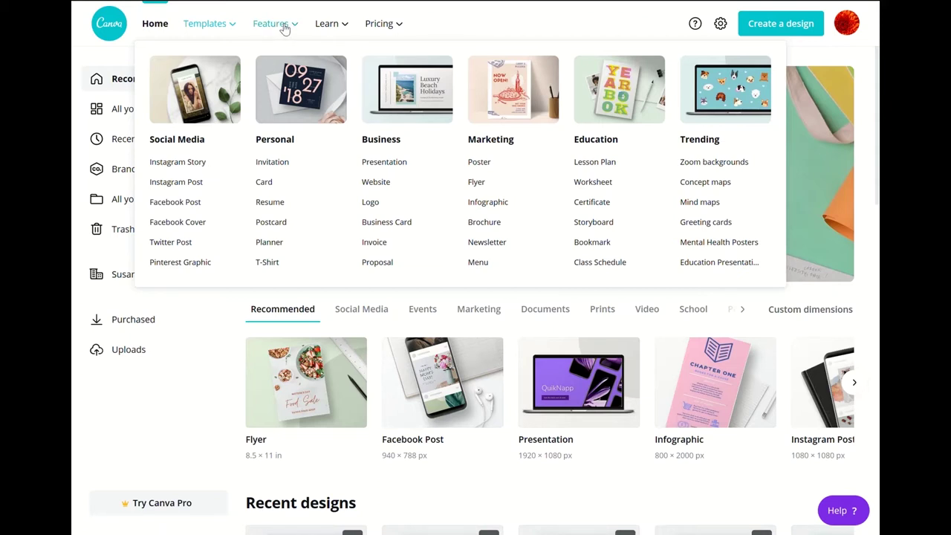
- Open the Discover photos page from Features and scroll through the trending photos and back up
click(284, 27)
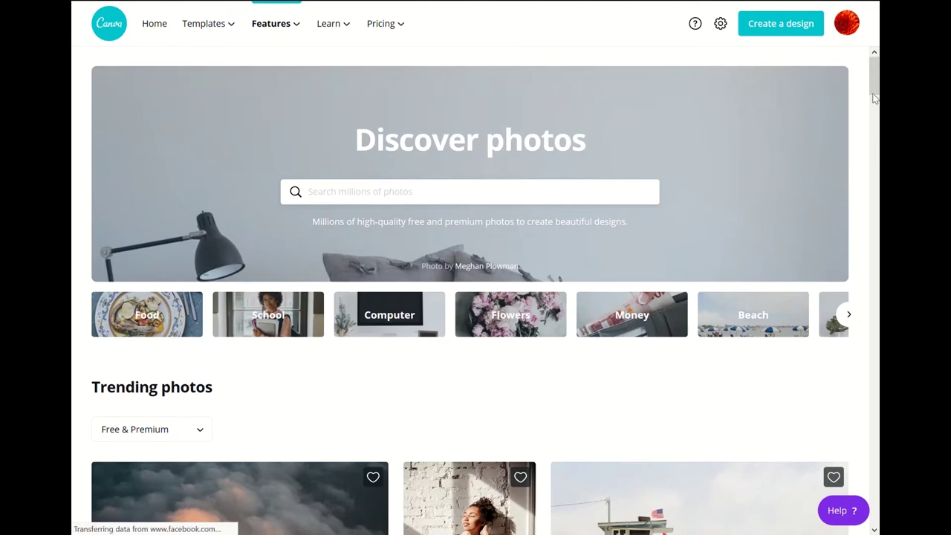
drag(875, 87, 875, 125)
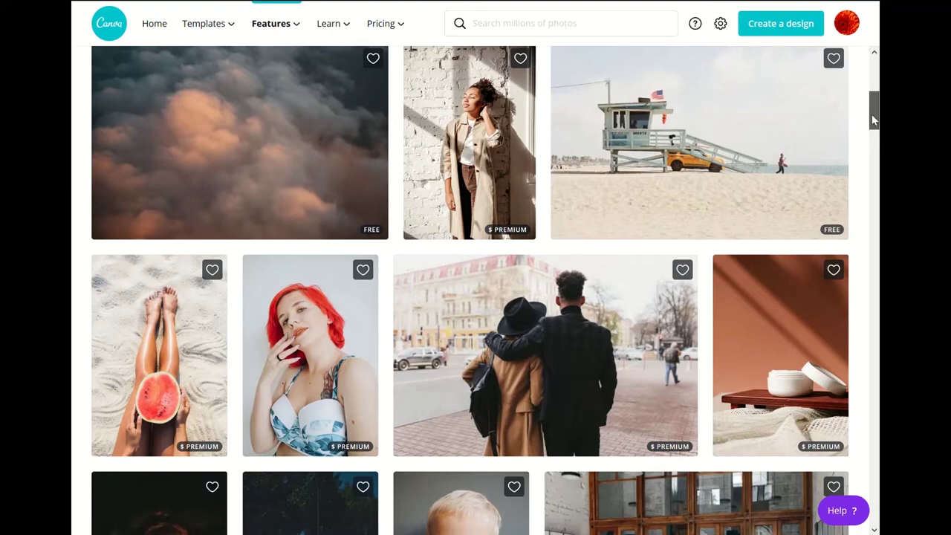
drag(872, 114, 877, 80)
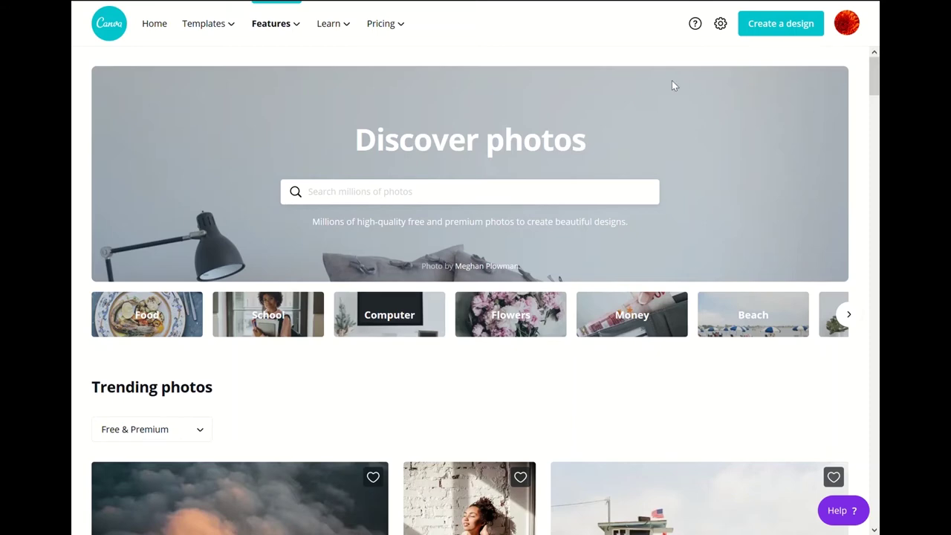
- Show the Features menu, then reveal the Learn dropdown with Design School and Blog
click(280, 31)
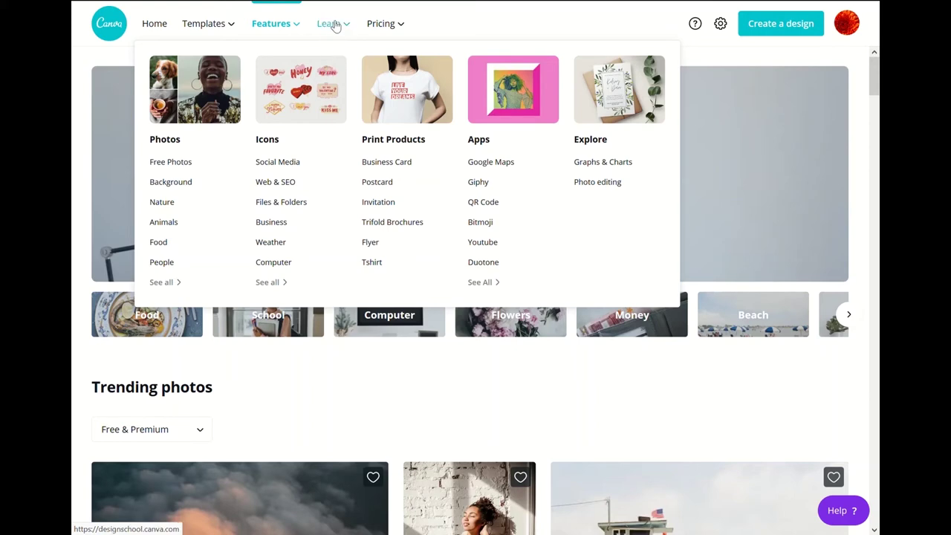
mouse_move(335, 25)
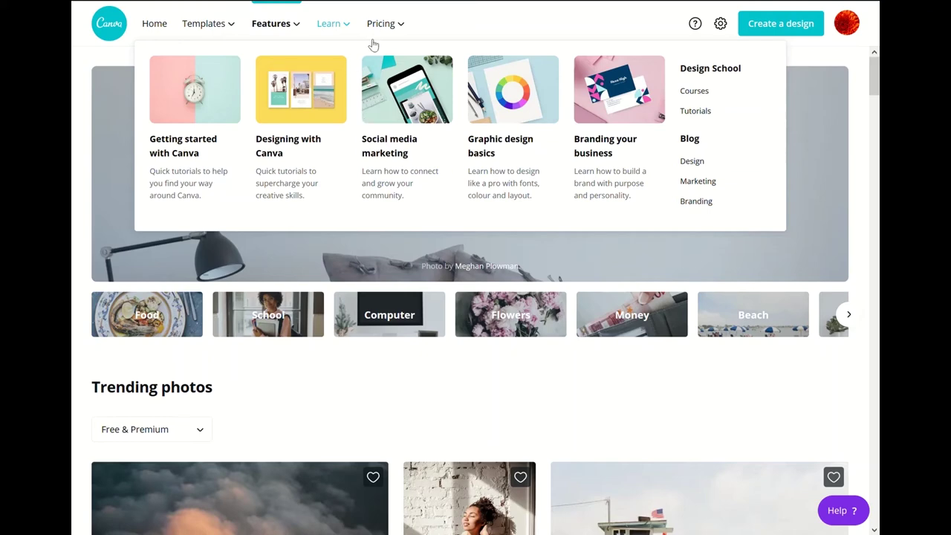
- Reveal the Pricing dropdown, then let the navigation menus close
mouse_move(390, 35)
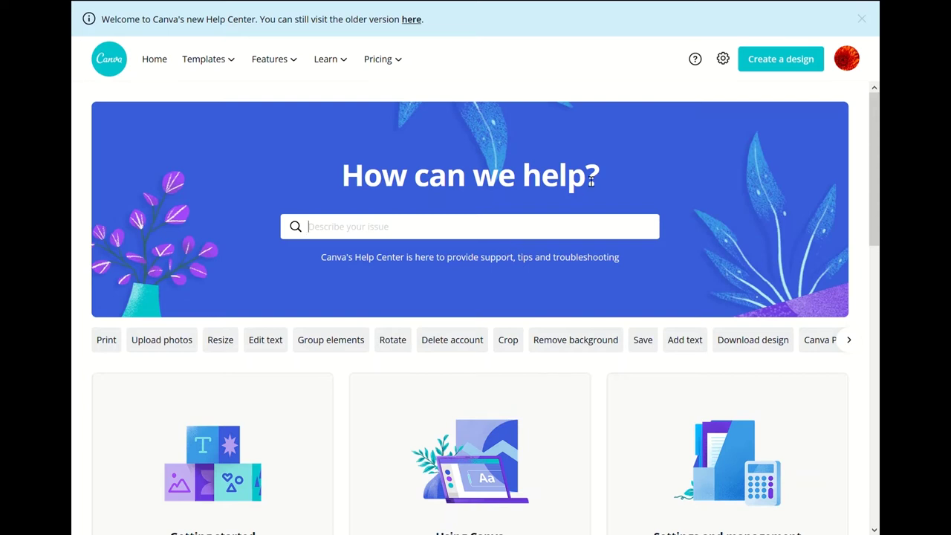
- View the Billing & Teams account settings, then open and dismiss the avatar account menu
click(724, 61)
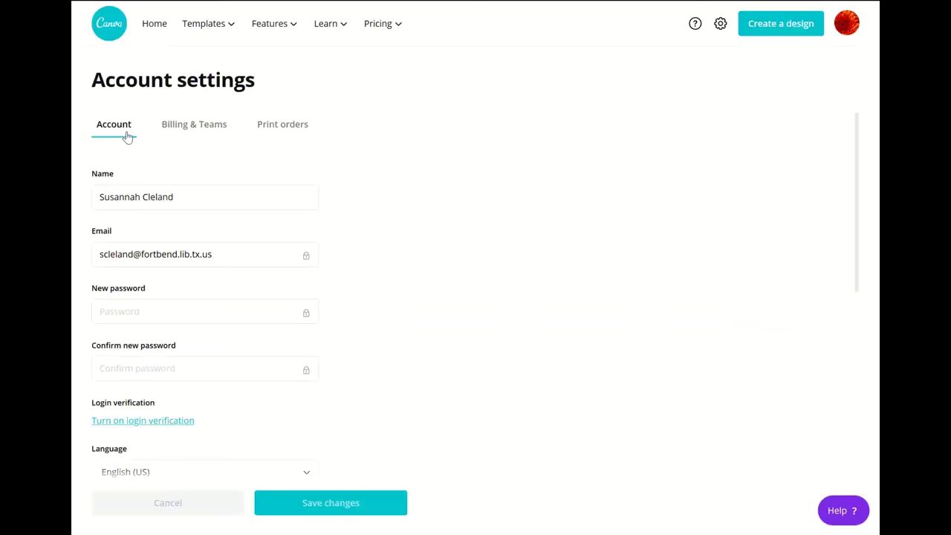
click(213, 136)
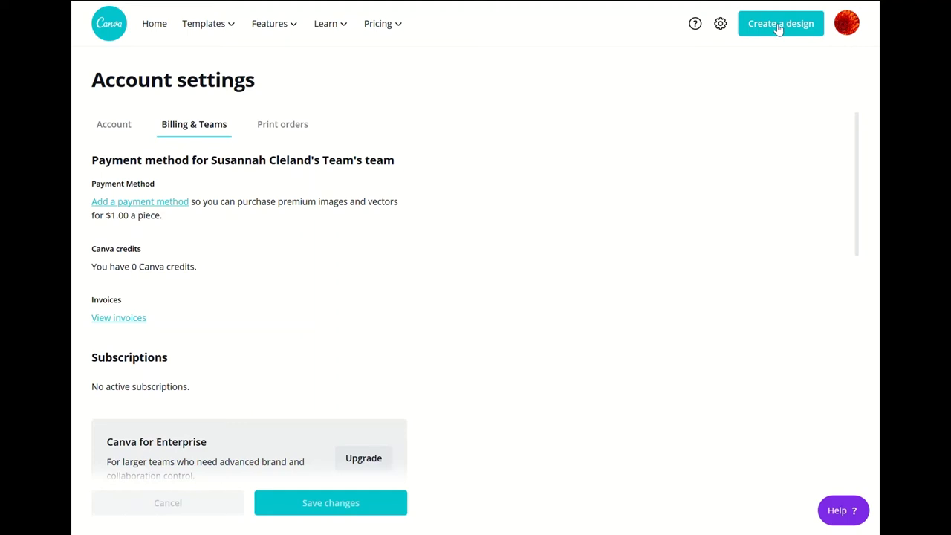
click(851, 28)
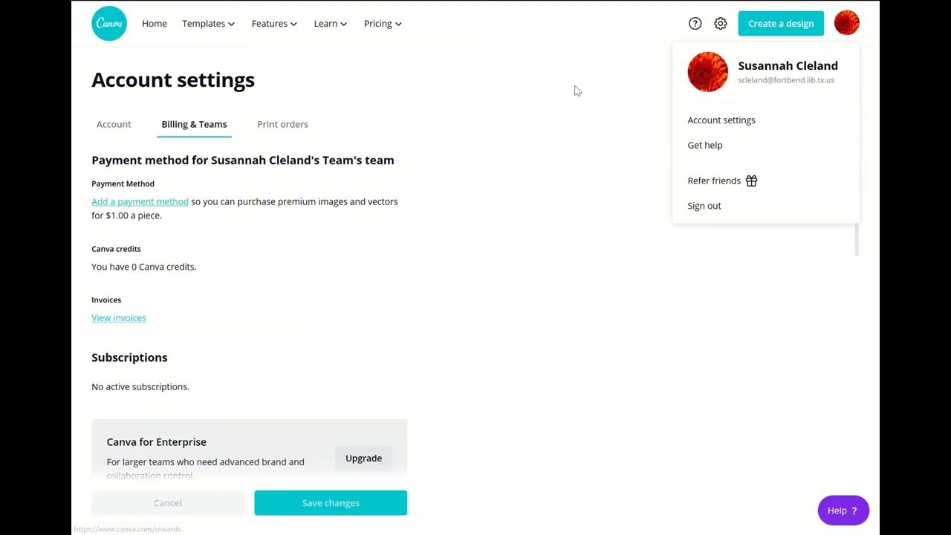
click(543, 43)
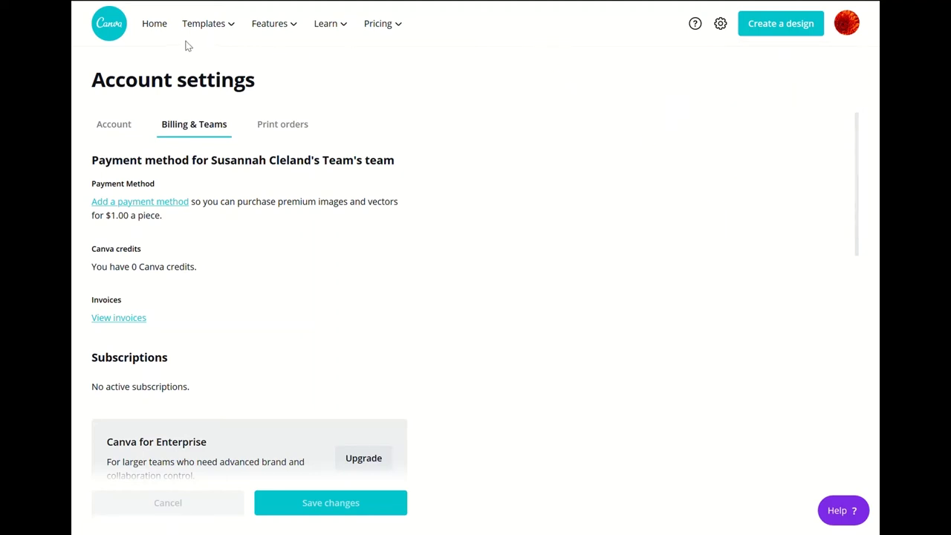
- Return to Home, enter 'fl' in the design search, and dismiss the Flyer suggestions
click(109, 21)
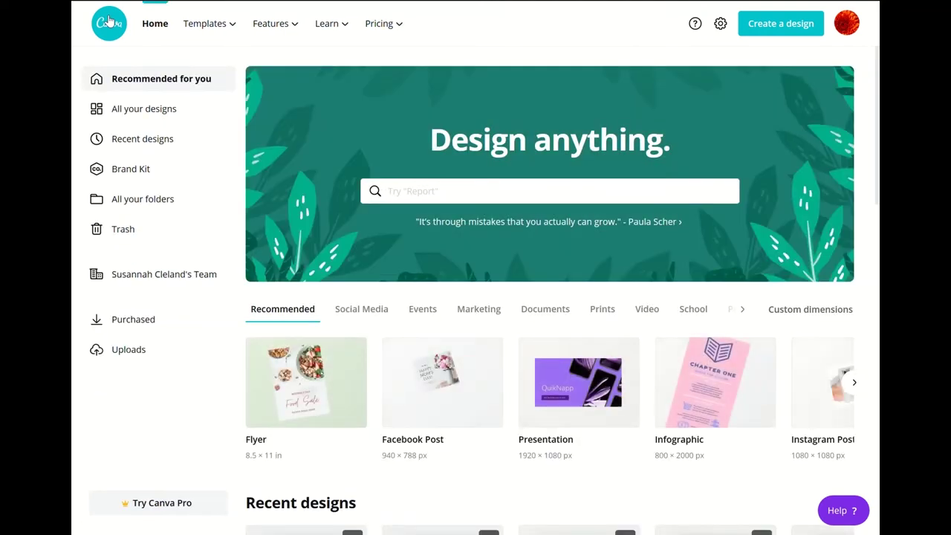
mouse_move(157, 2)
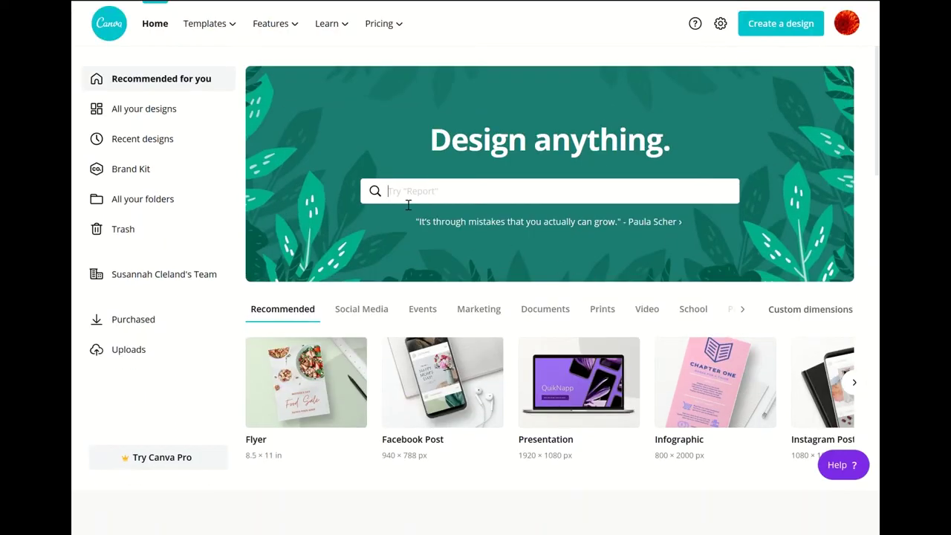
click(540, 199)
text(fl)
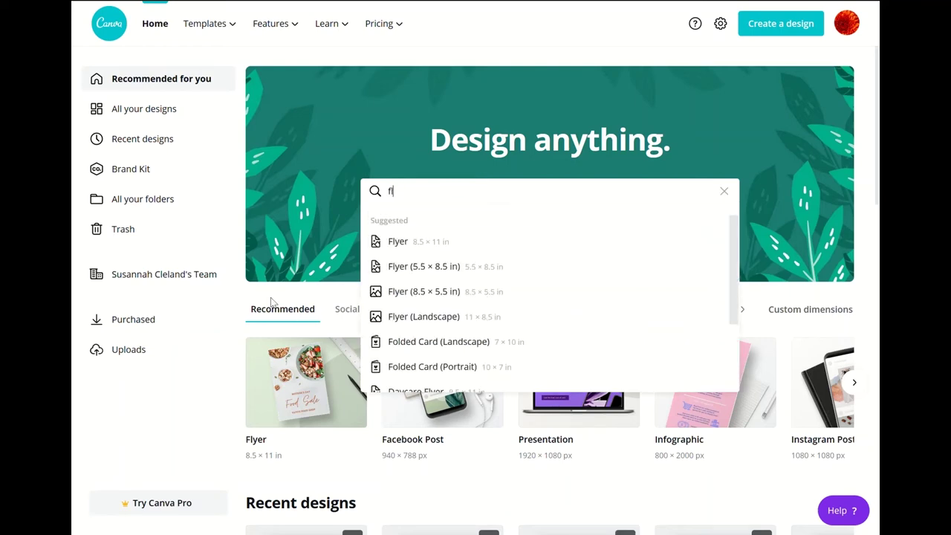
click(240, 300)
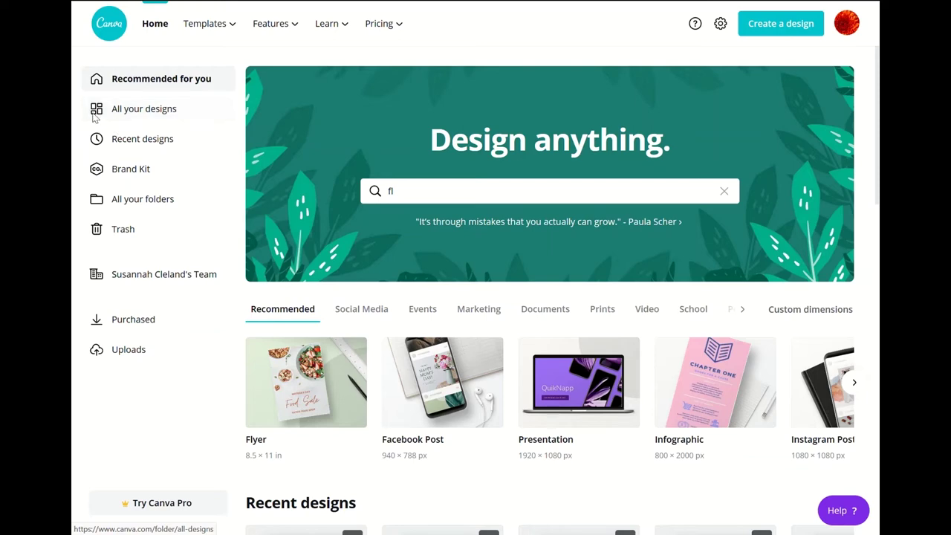
- Open All your designs to see the YA Recommendation Post thumbnails
click(93, 112)
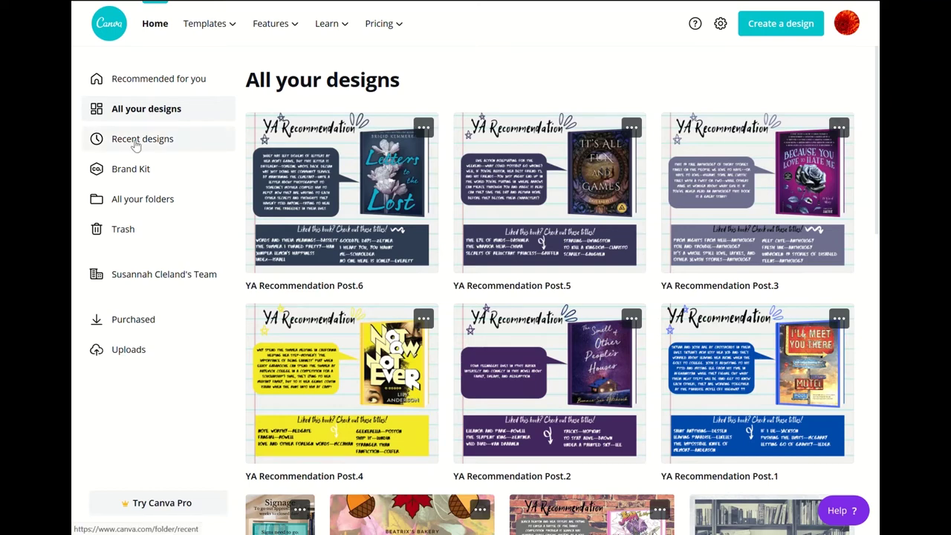
- Visit the Brand Kit page, then open the Folders page listing YA Book Club and YA Calendar
click(138, 176)
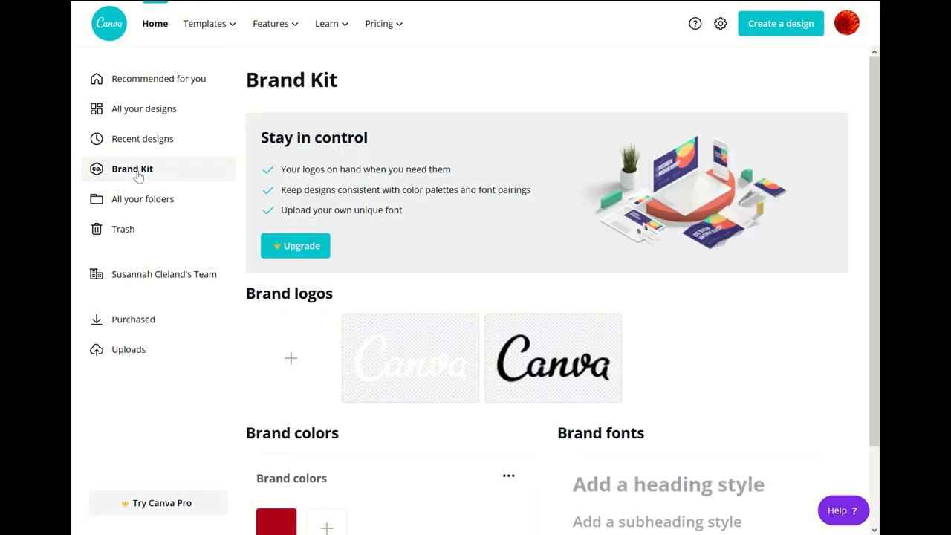
click(143, 207)
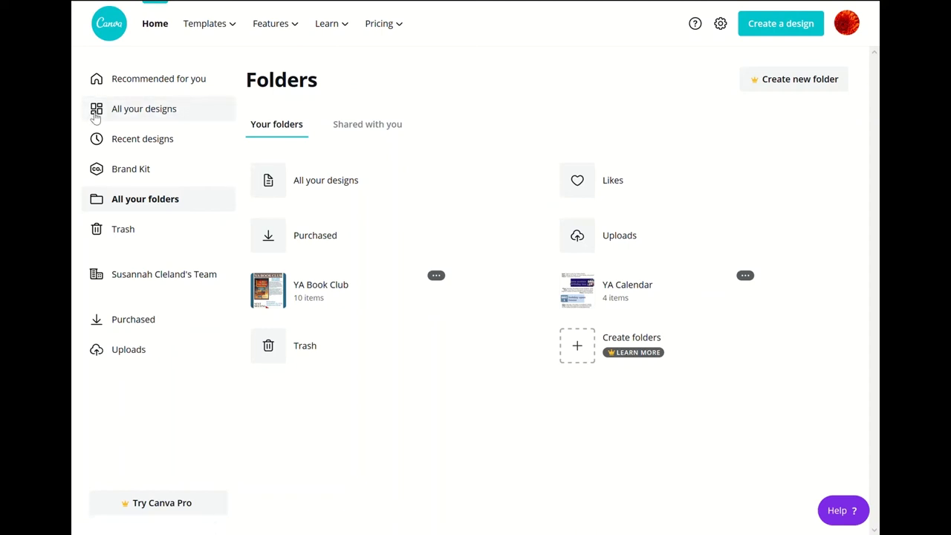
- Show All your designs and open, then close, the options menu on YA Recommendation Post.6
click(95, 118)
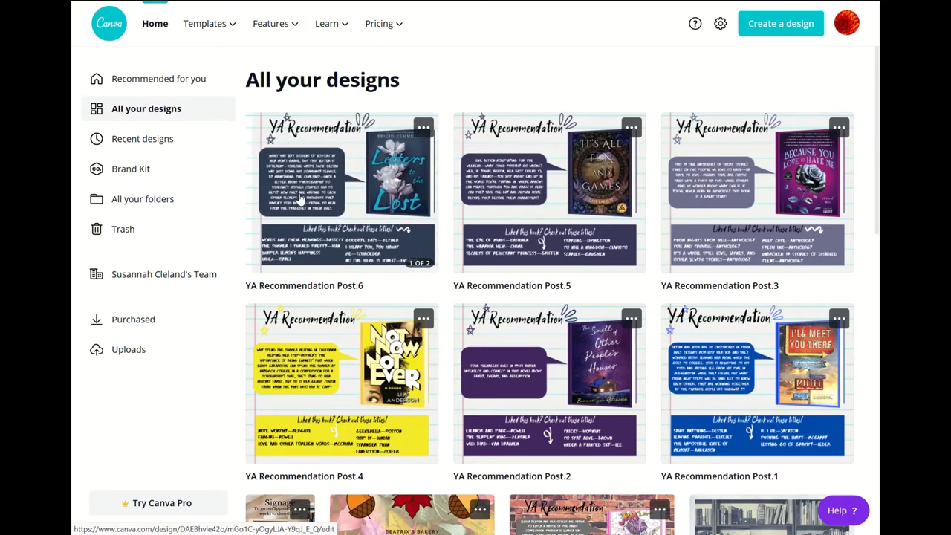
click(423, 130)
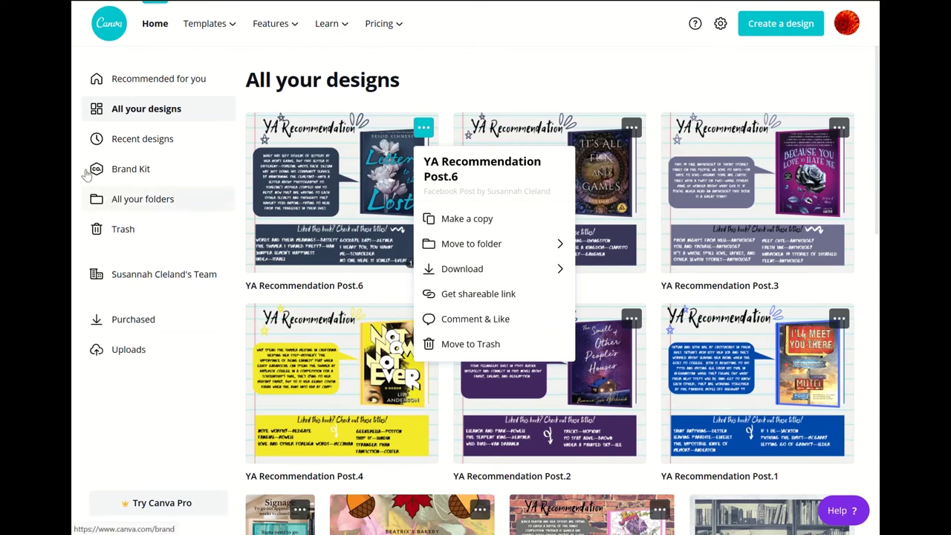
click(95, 110)
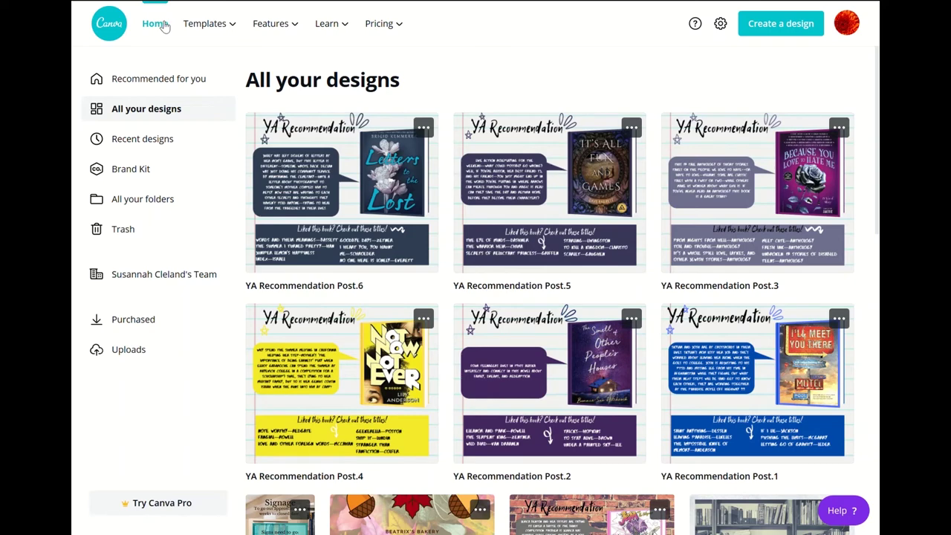
- Return to the Canva Home page, clear the design-type search, and scroll through the page
click(164, 26)
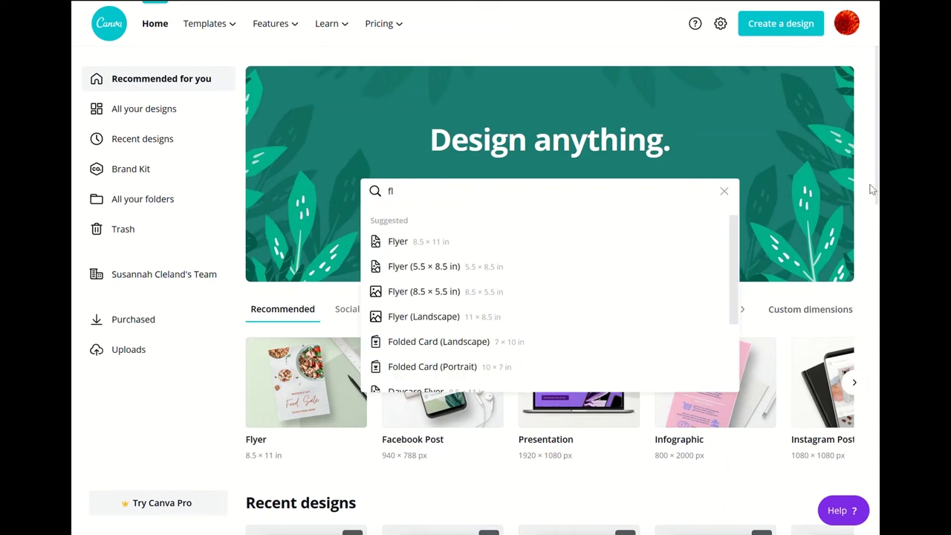
click(726, 193)
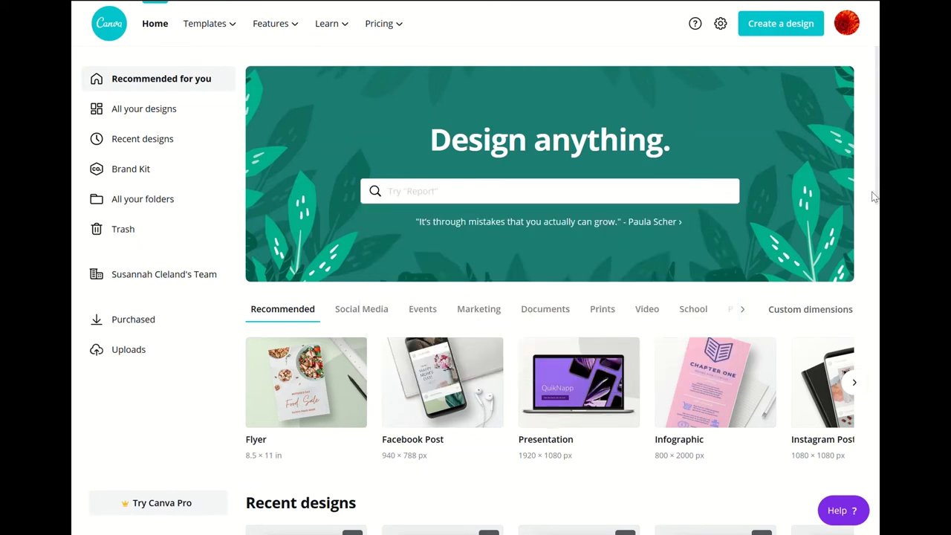
scroll(874, 196, down, 3)
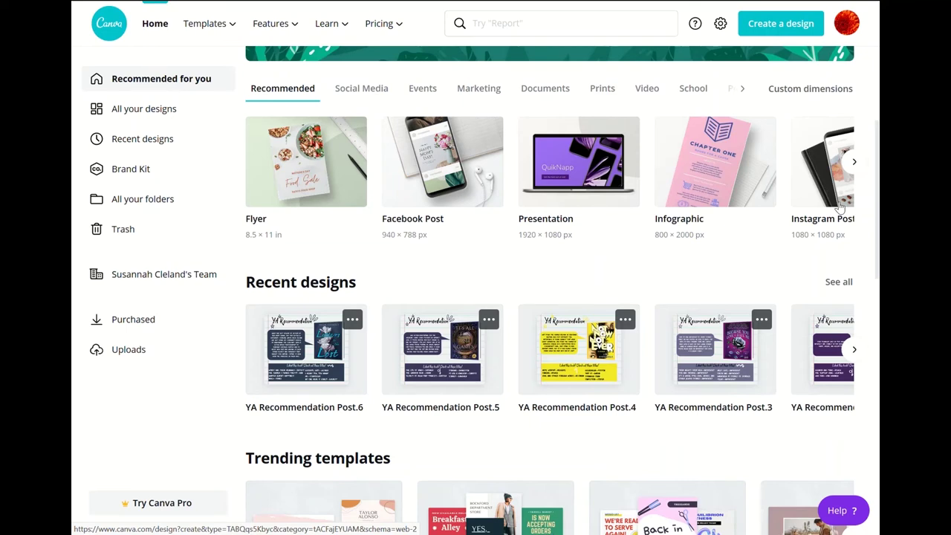
scroll(840, 207, down, 2)
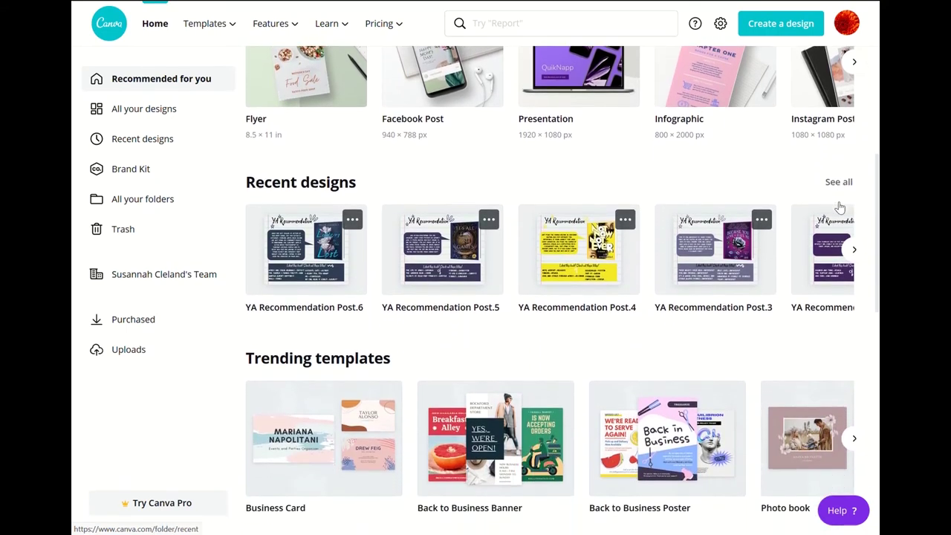
scroll(840, 207, down, 2)
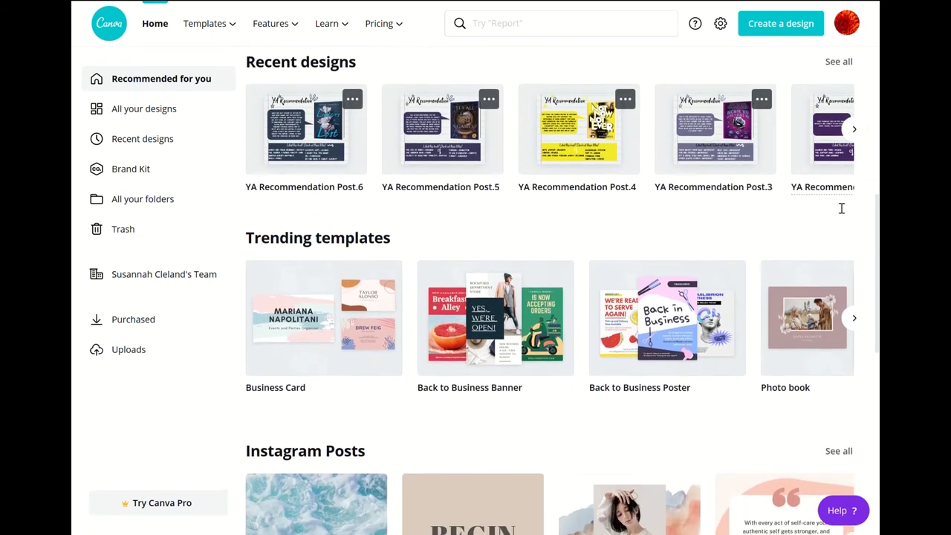
scroll(838, 207, down, 4)
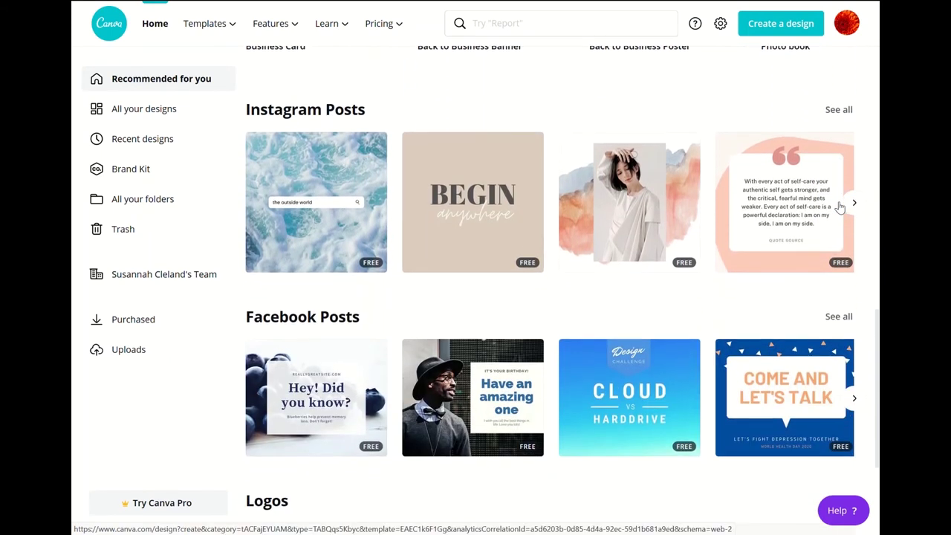
scroll(840, 206, down, 3)
scroll(838, 207, up, 10)
scroll(841, 208, up, 2)
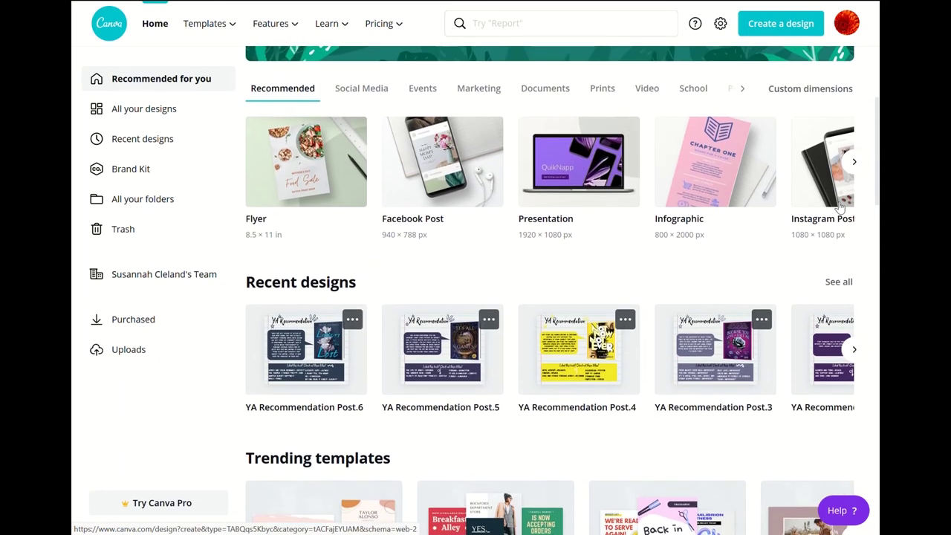
- Open the Beatrix's Bakery design from Recent designs and select its bakery name and headline text group
click(855, 351)
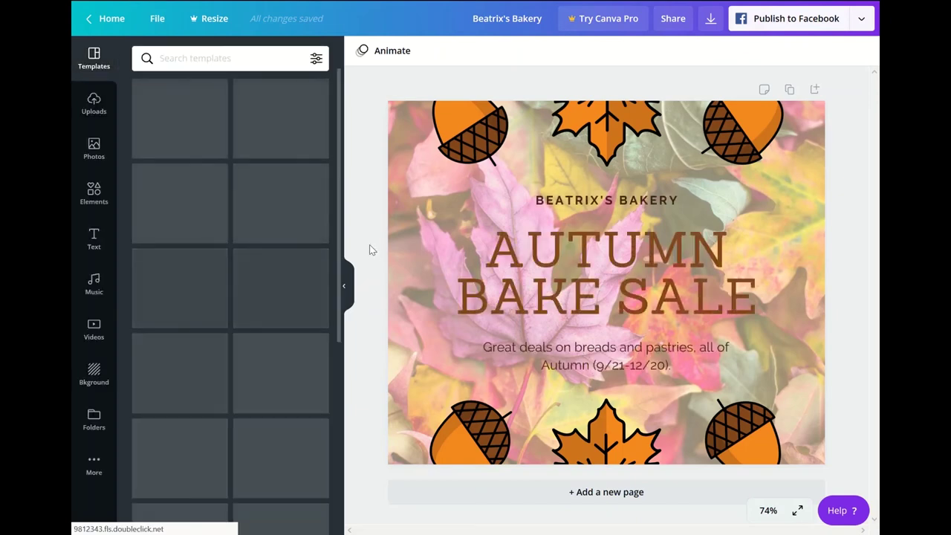
click(470, 225)
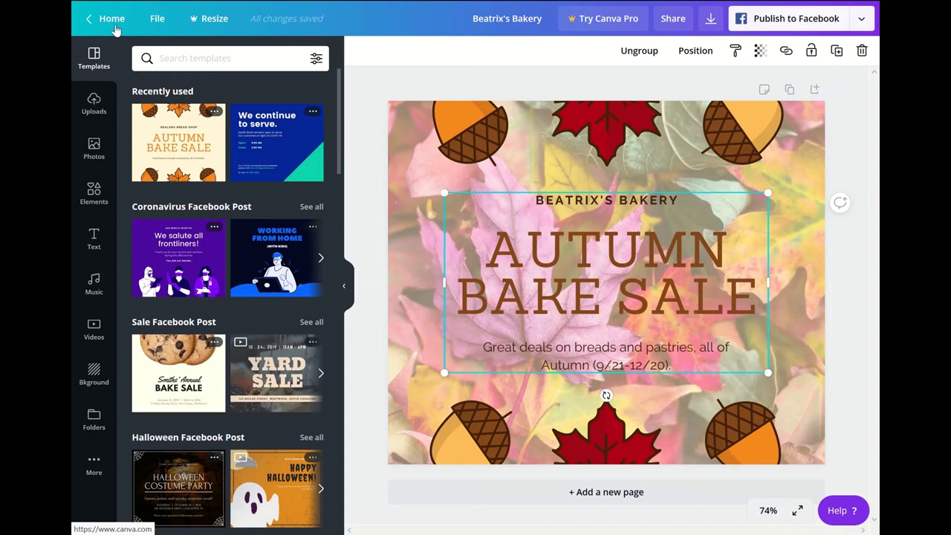
click(163, 24)
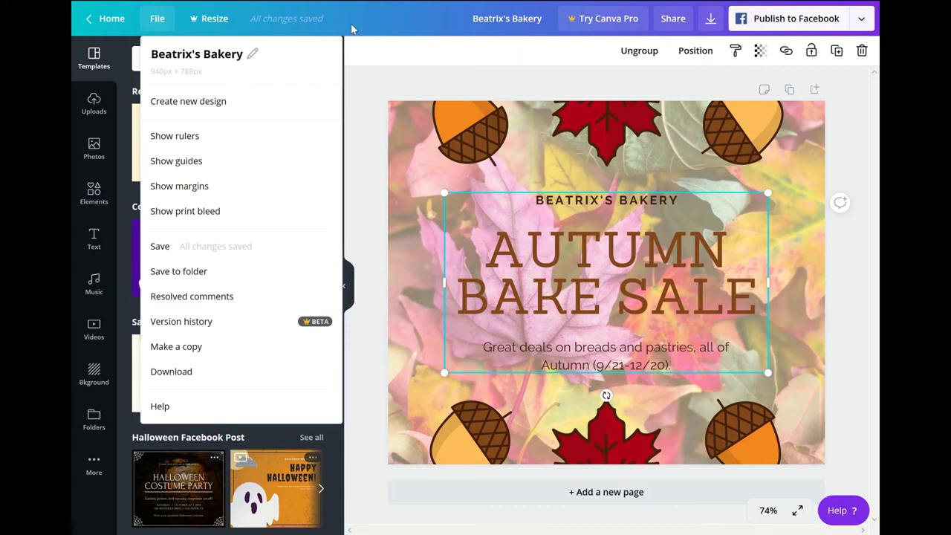
click(374, 27)
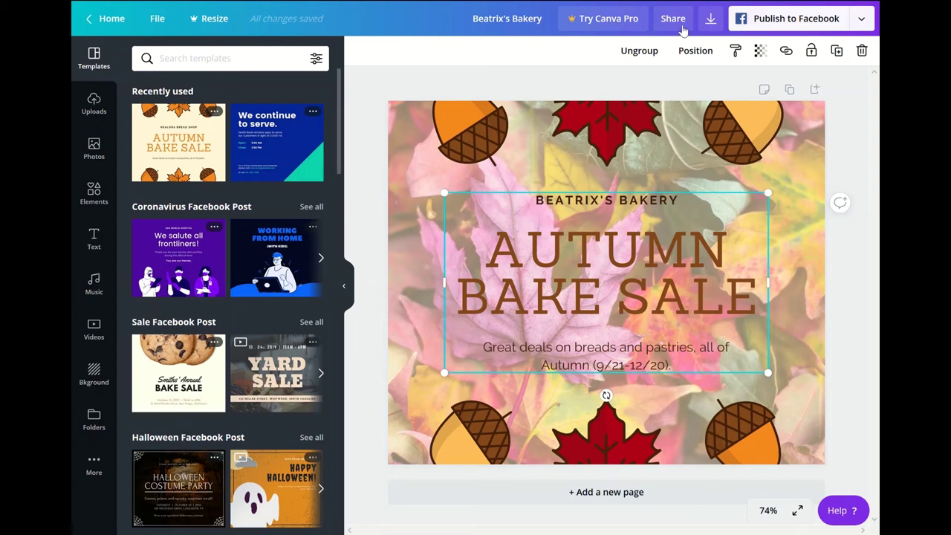
click(681, 28)
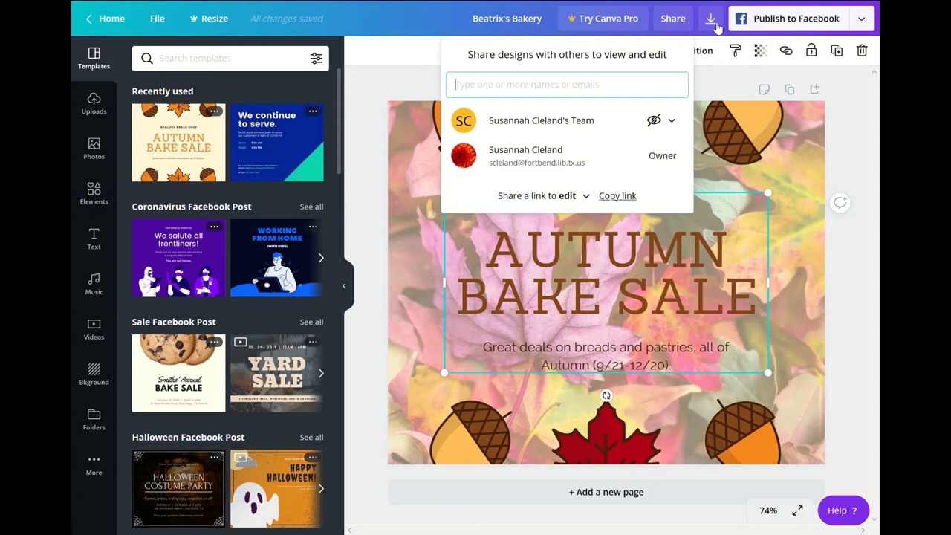
click(711, 21)
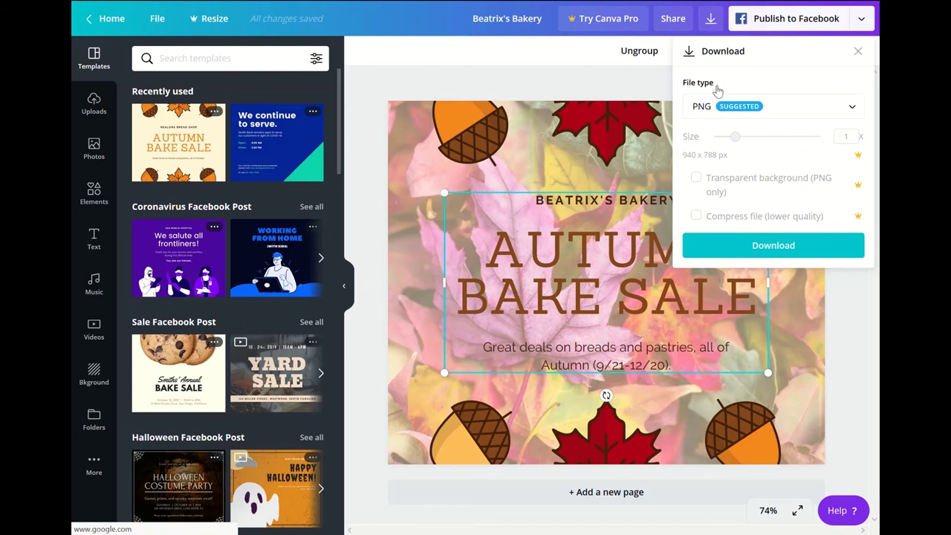
click(704, 108)
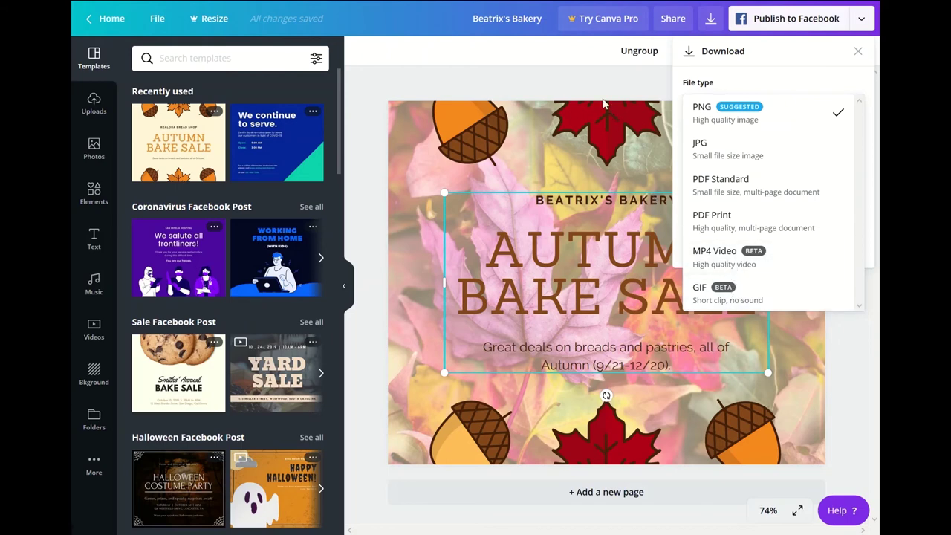
click(603, 94)
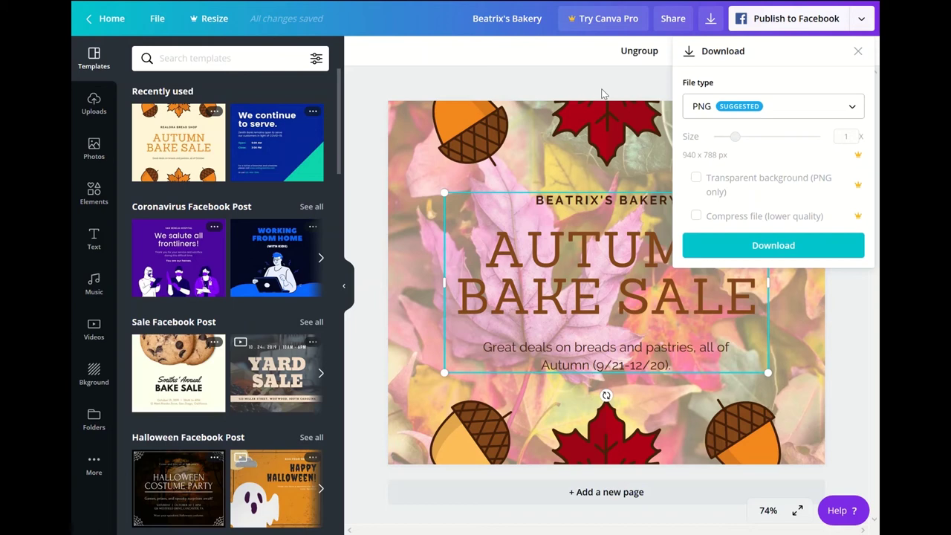
click(608, 94)
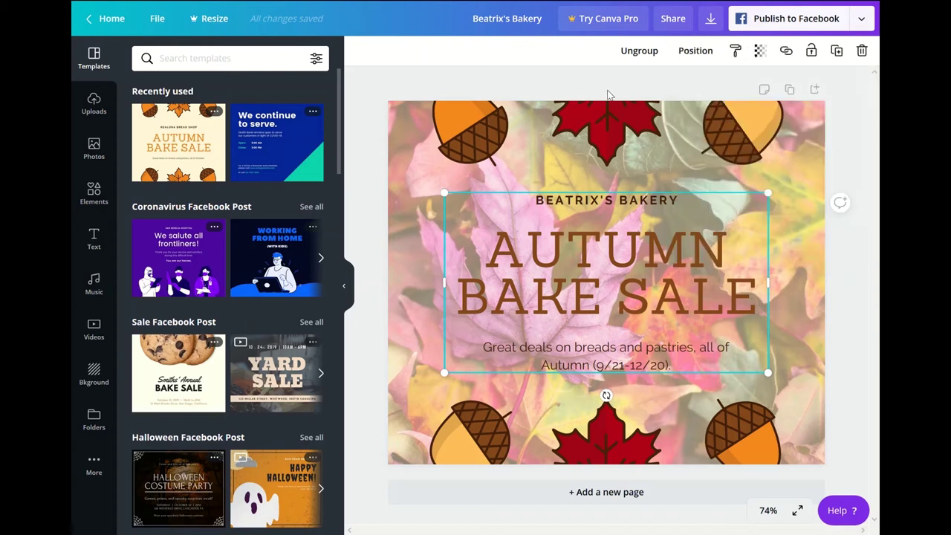
key(F11)
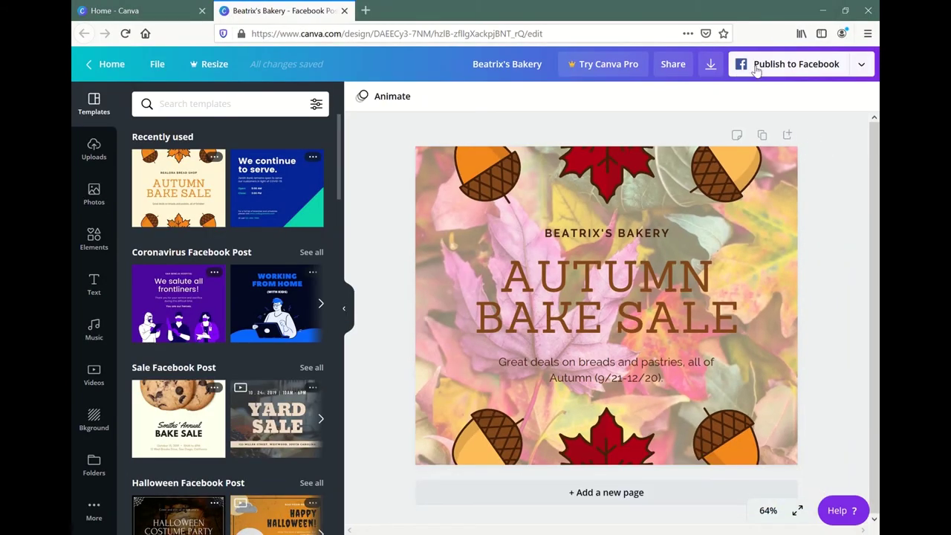
key(F11)
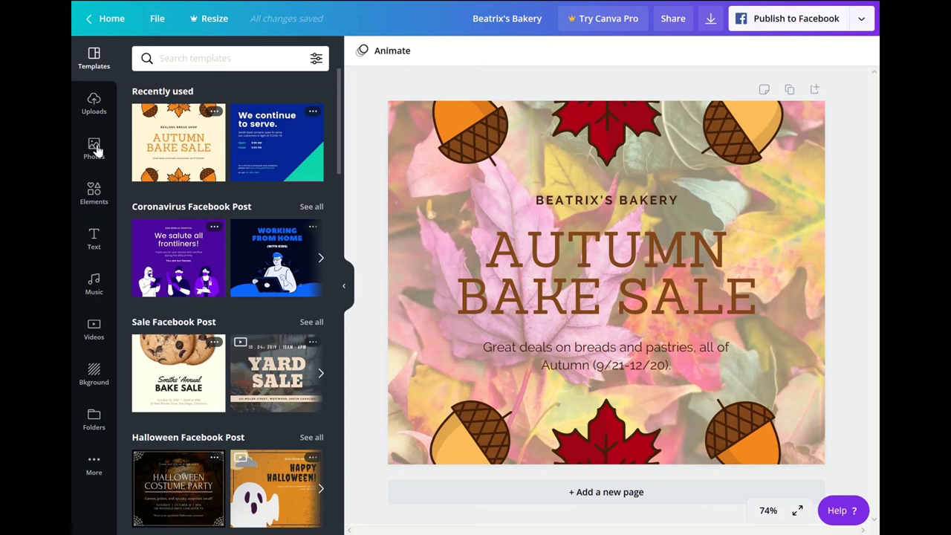
- Open the Elements panel and scroll through categories like Charts, Grids, Gradients and Zodiac Symbols
click(95, 189)
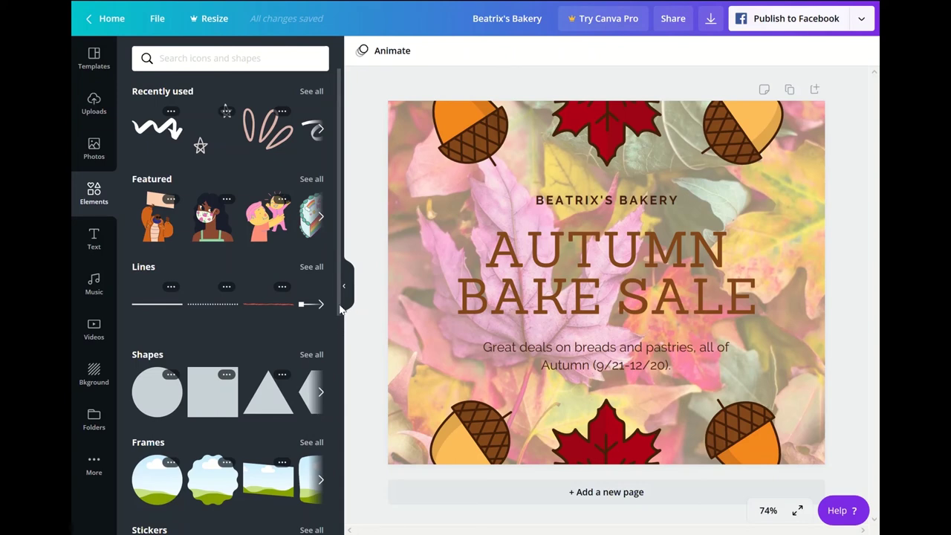
drag(339, 312, 362, 356)
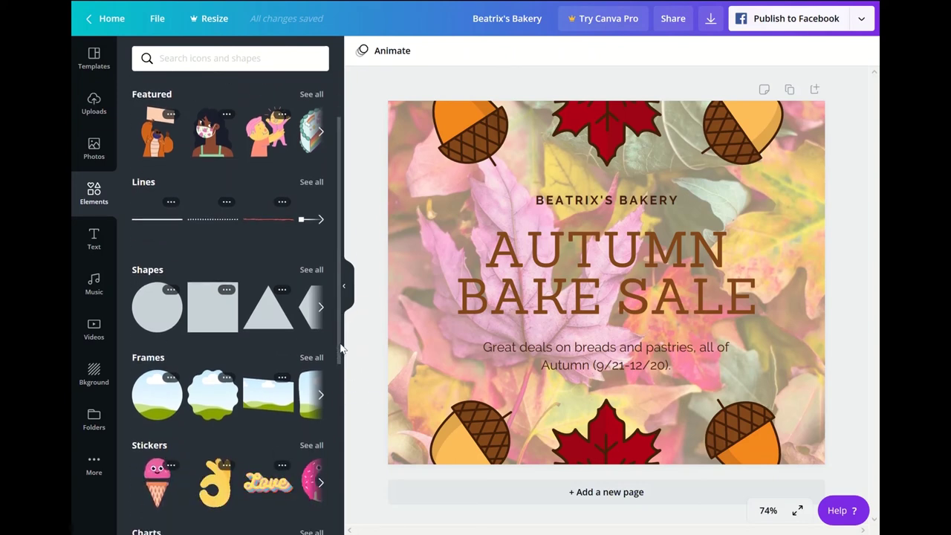
drag(339, 349, 355, 463)
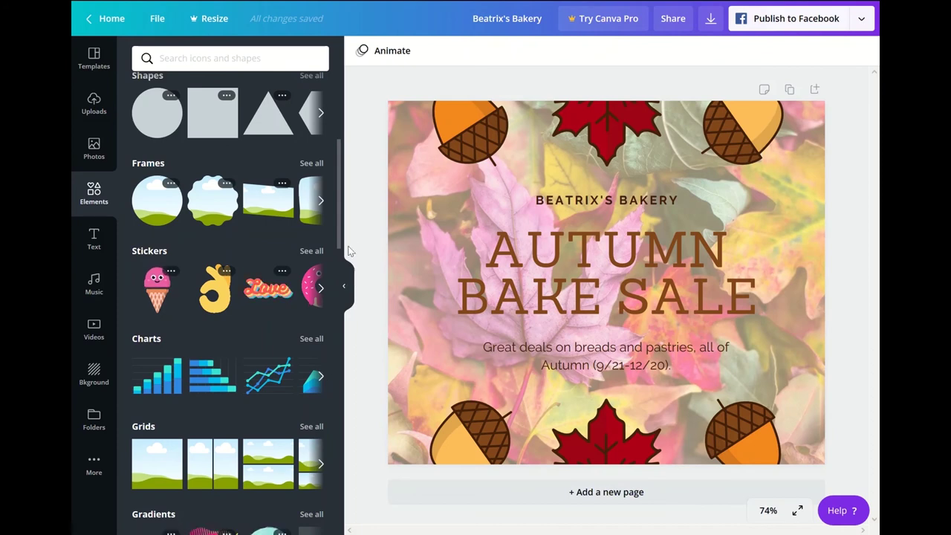
drag(341, 236, 350, 343)
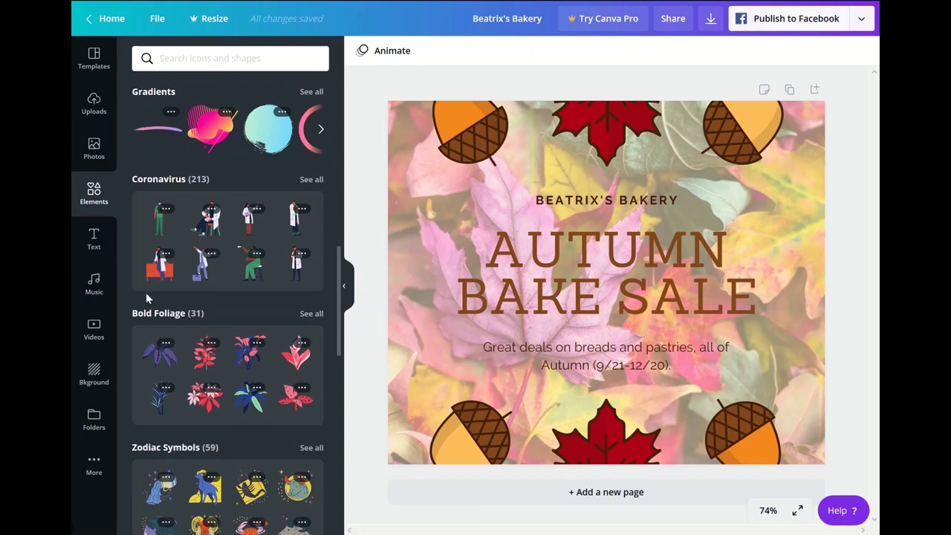
- Show the Text presets panel and select the AUTUMN BAKE SALE text group
click(94, 247)
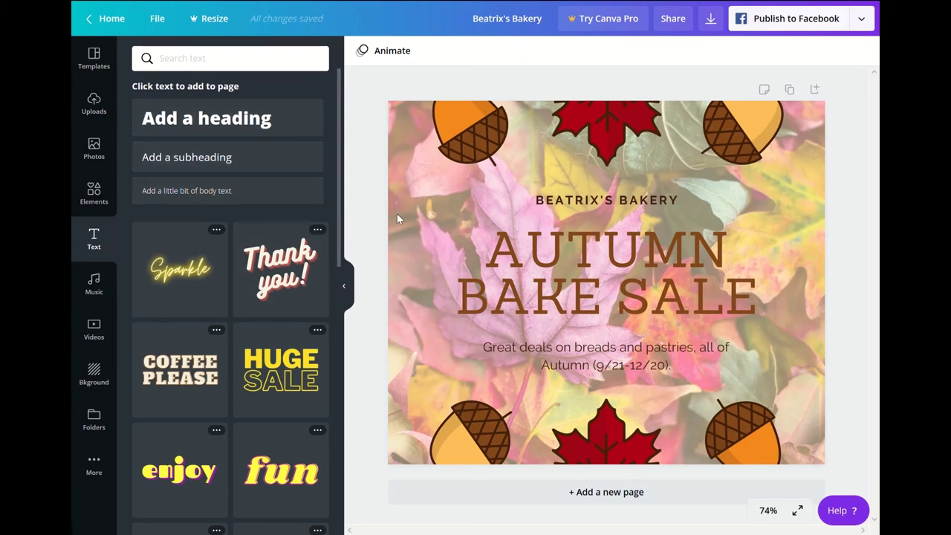
click(610, 289)
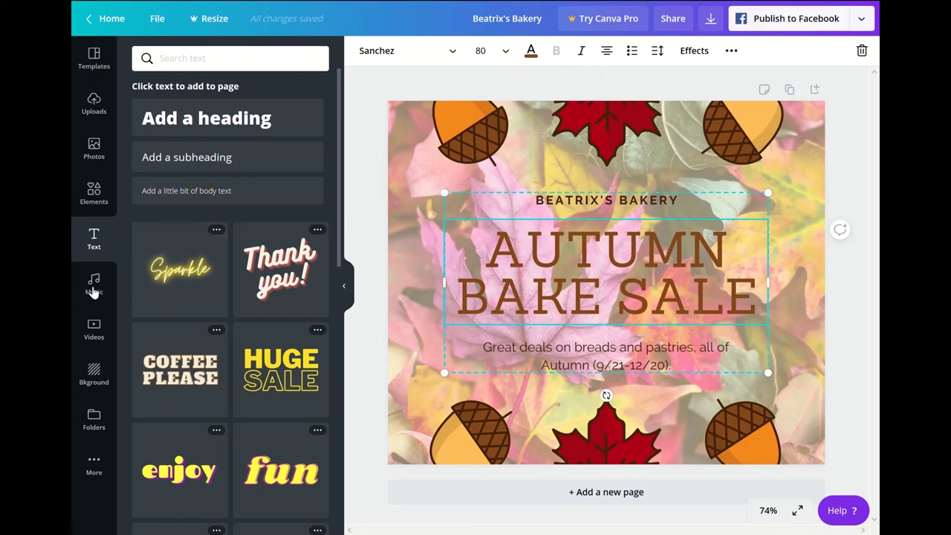
- Browse the Music library, then switch to the stock Videos library with Aerial Shots and Beach clips
click(94, 286)
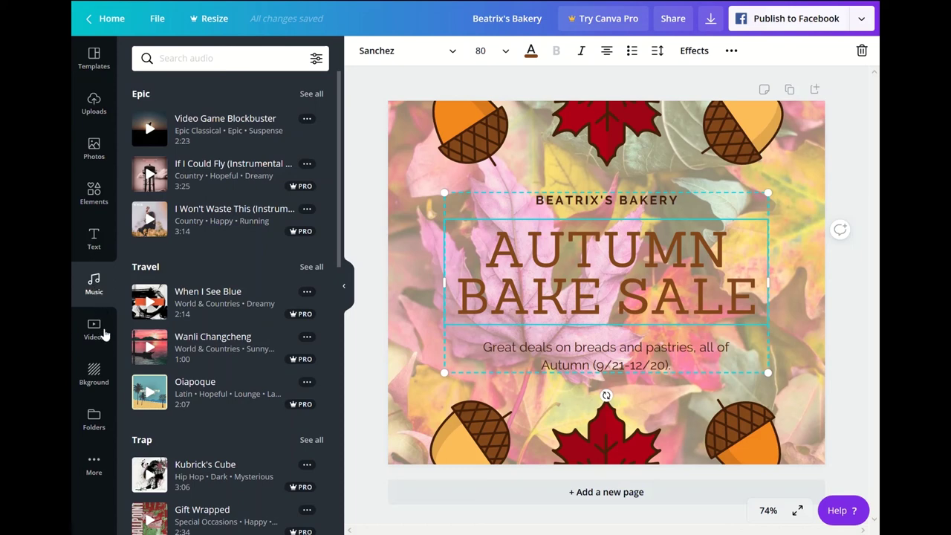
click(104, 336)
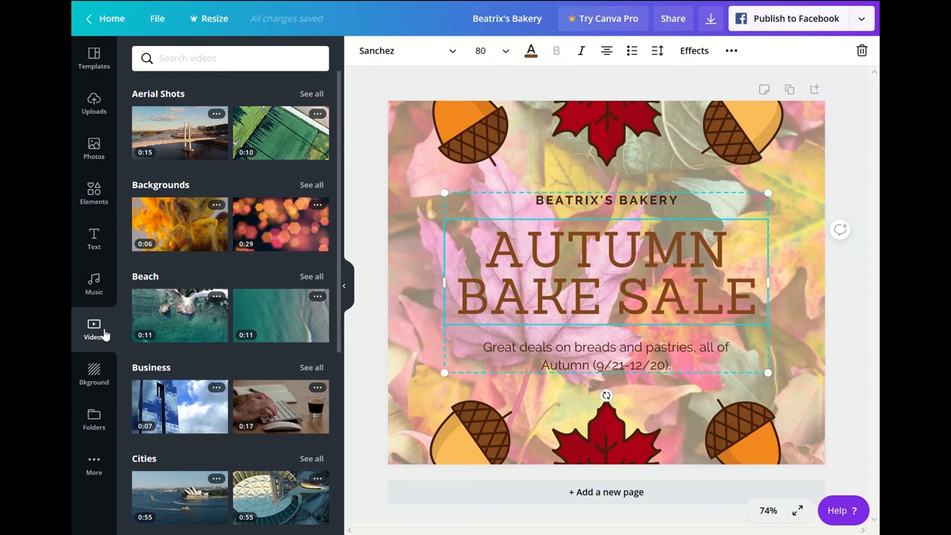
- Look through Backgrounds and Folders, then show the More panel listing Pexels, Pixabay, YouTube and Dropbox
click(103, 387)
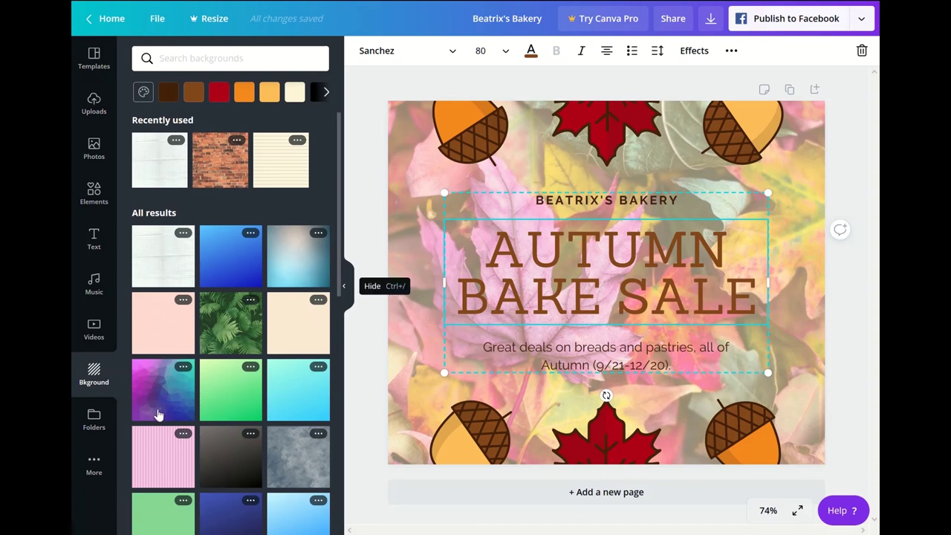
click(96, 420)
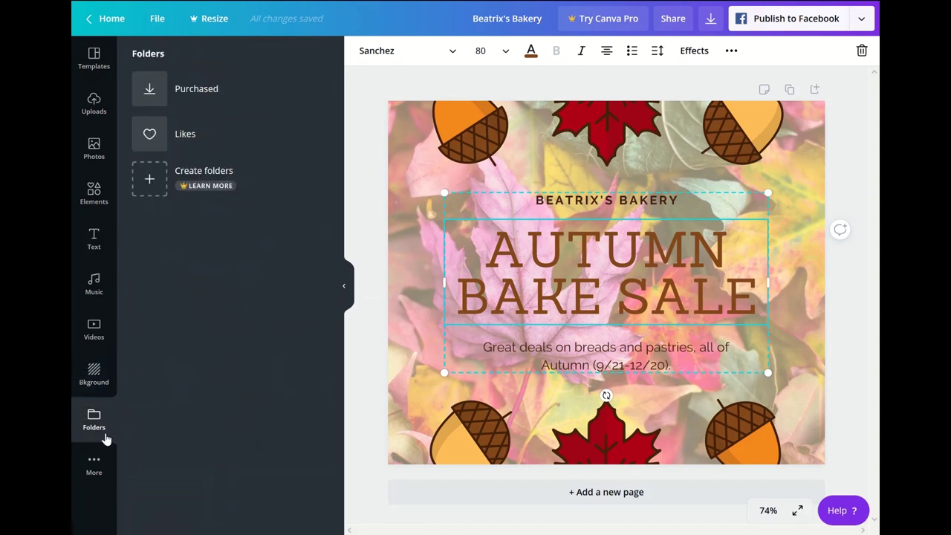
click(94, 465)
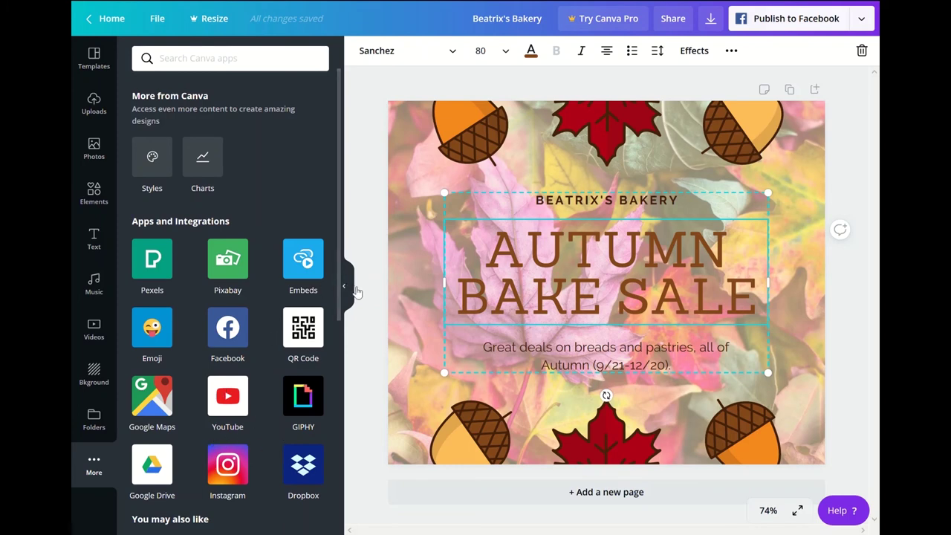
- Collapse the side panel, set the leaf background photo's transparency to 46, and select the top-right acorn
click(352, 288)
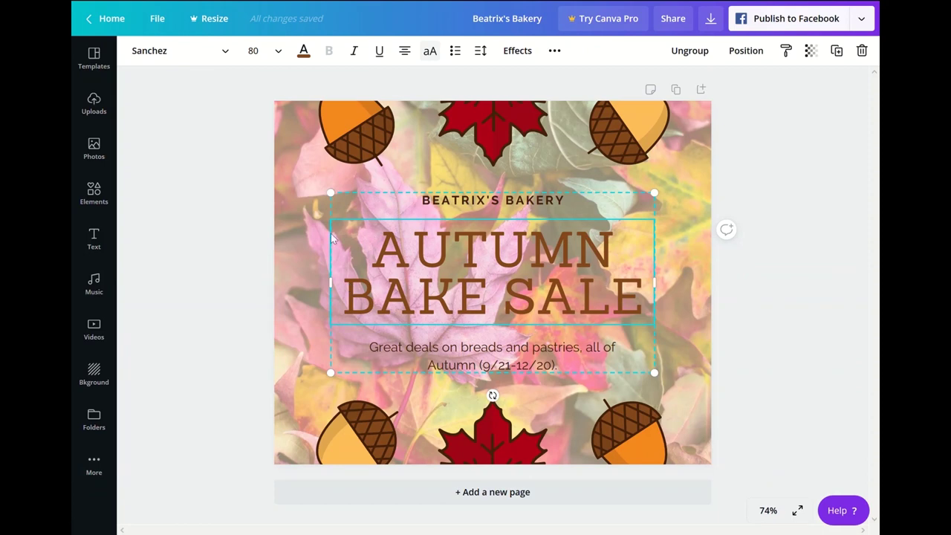
click(295, 242)
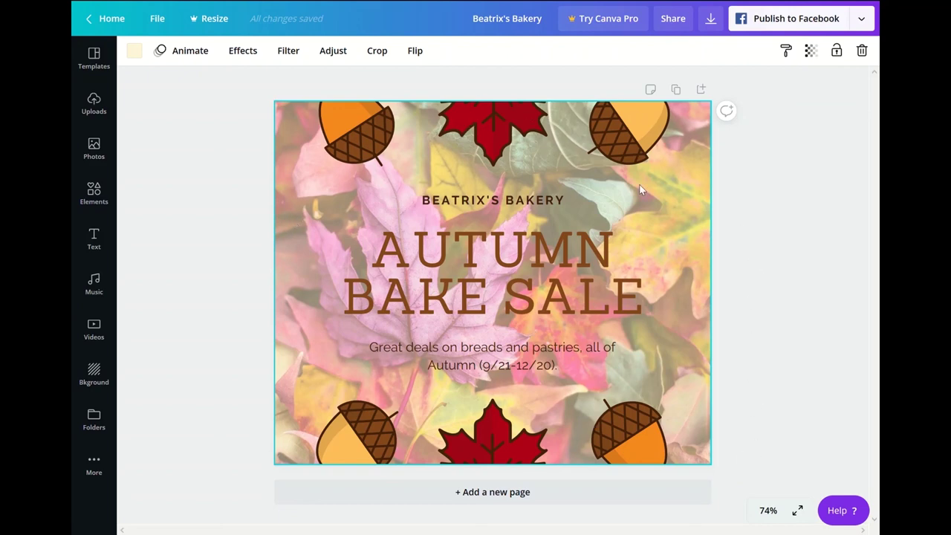
click(813, 52)
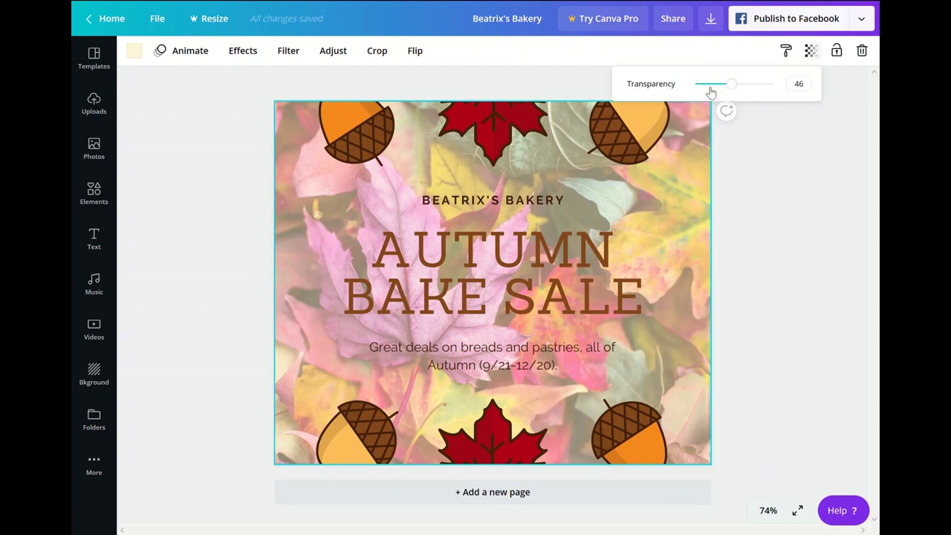
click(616, 131)
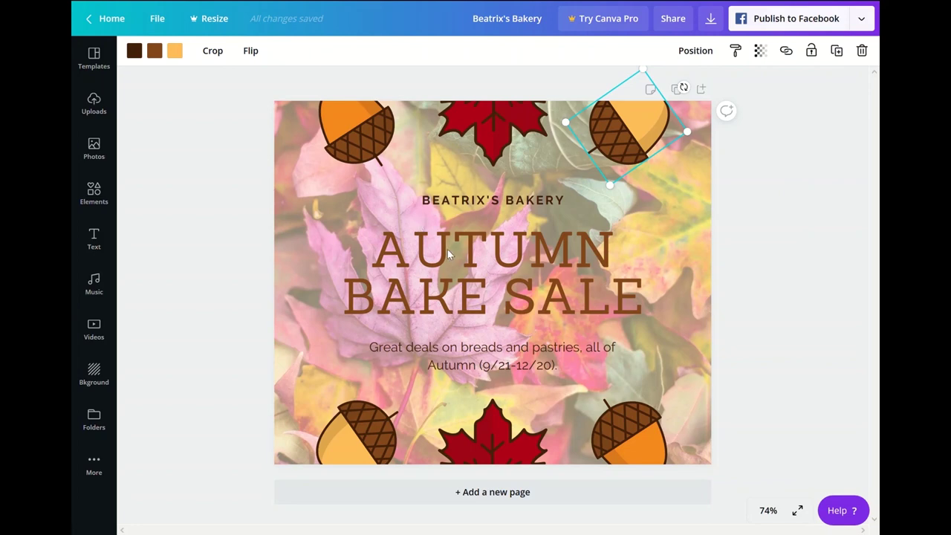
- Nudge the bakery text group slightly up and left, check its Position options, then deselect
click(465, 205)
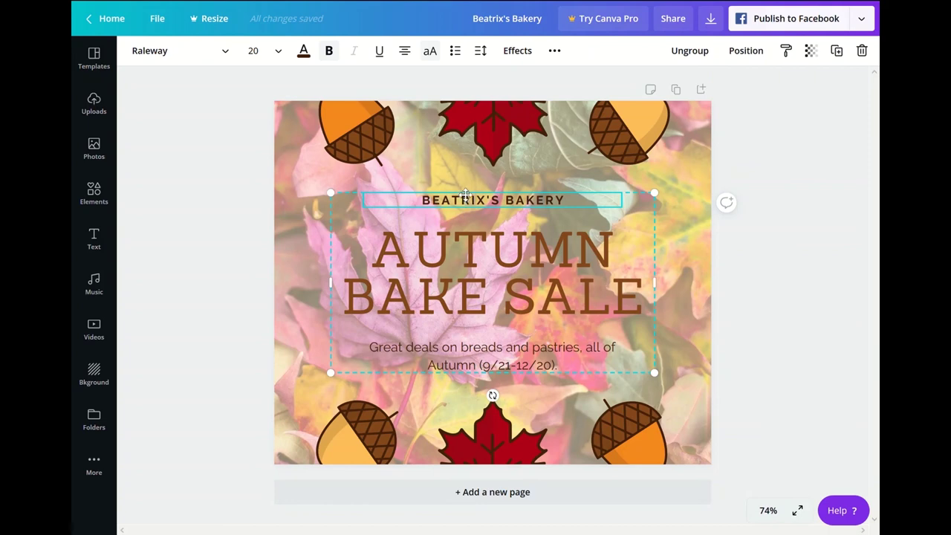
drag(466, 205, 461, 201)
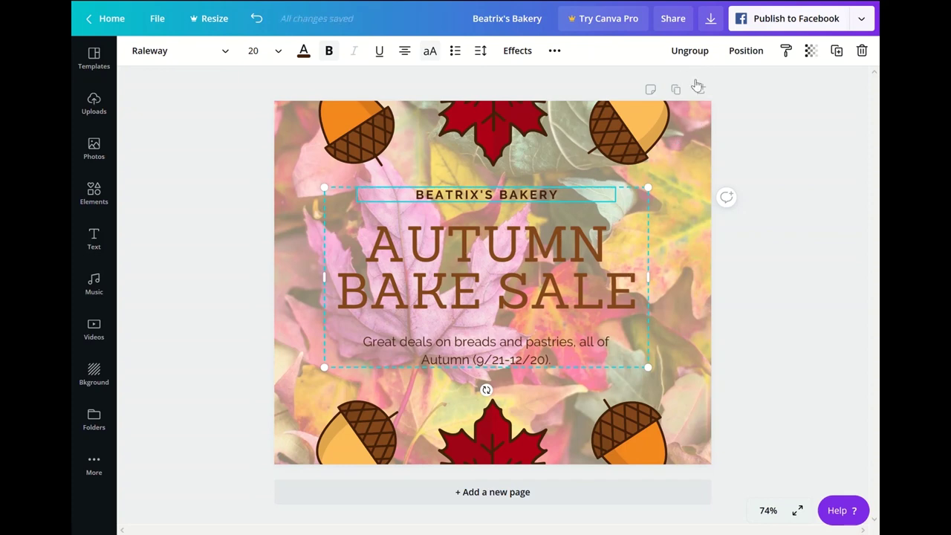
click(747, 52)
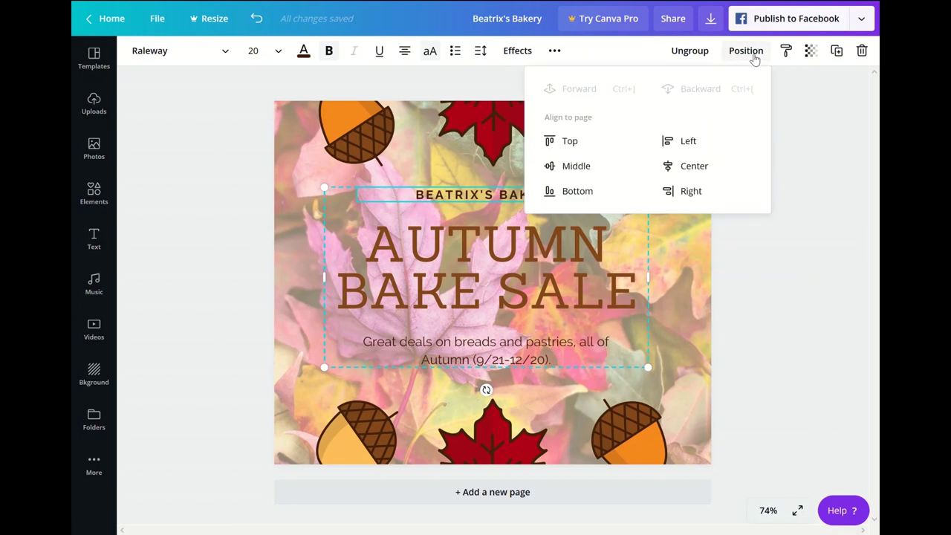
click(815, 226)
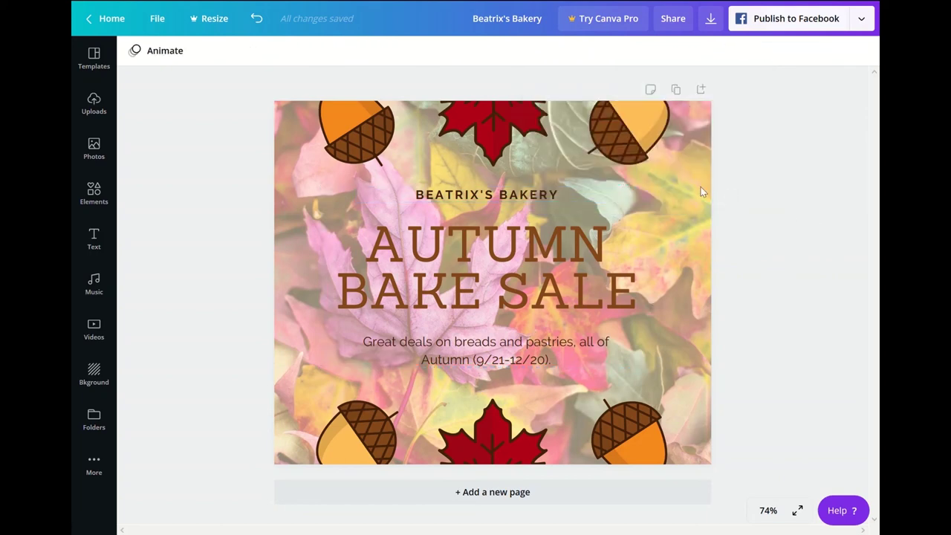